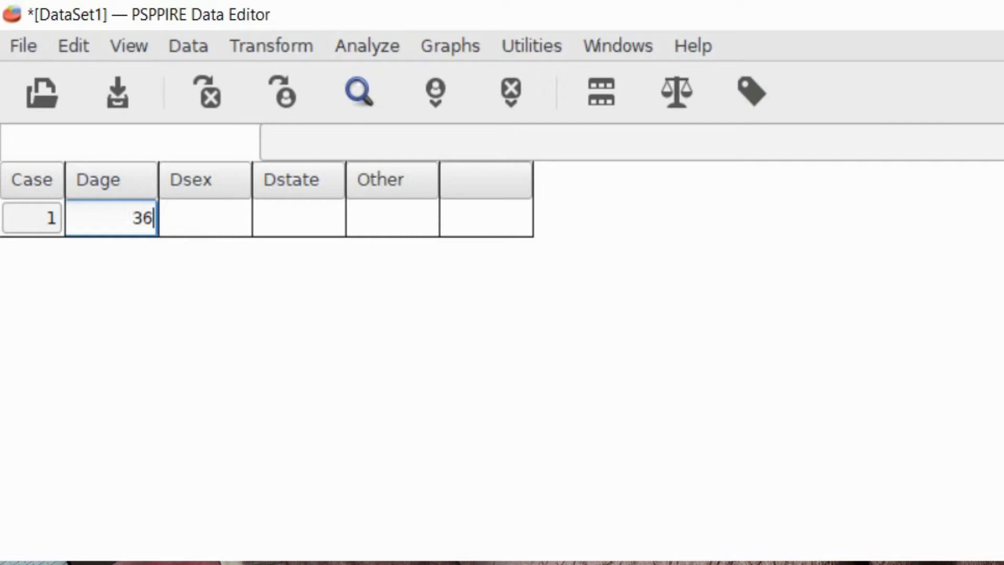
Step: Complete case 1 with Dsex 2, Dstate 1 and the Other value "Interview"
{"action": "key", "text": "Tab"}
{"action": "type", "text": "2"}
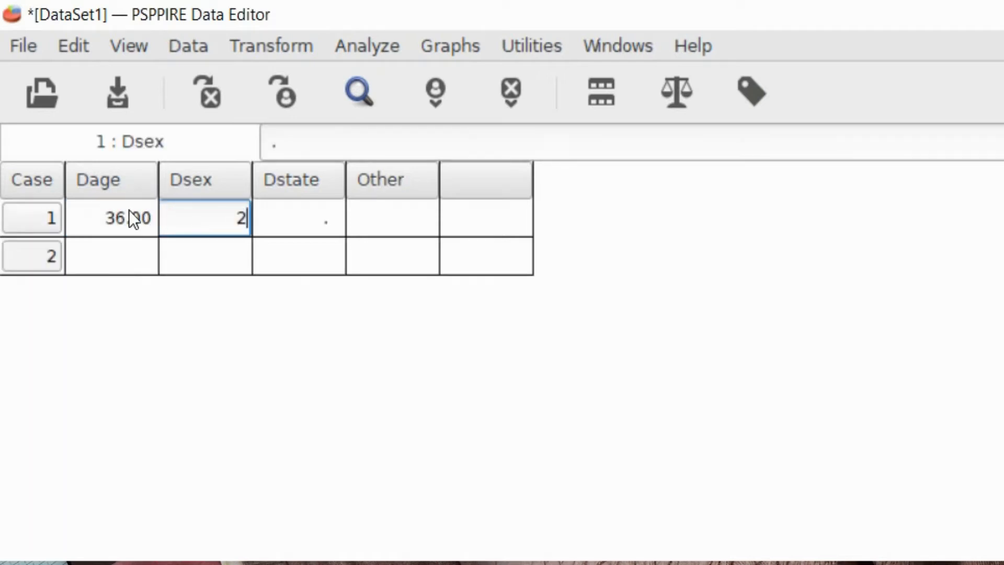
{"action": "key", "text": "Tab"}
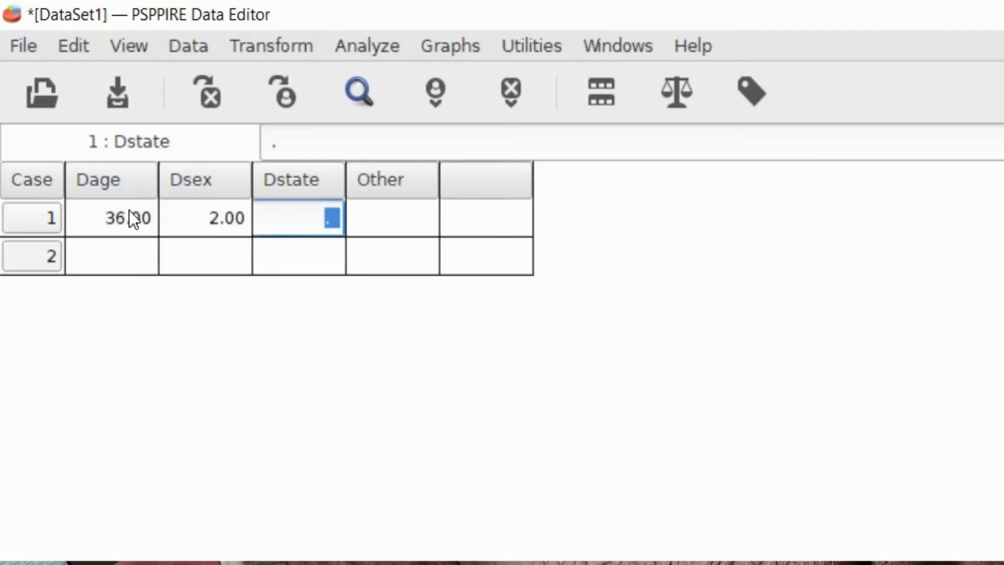
{"action": "type", "text": "1"}
{"action": "key", "text": "Tab"}
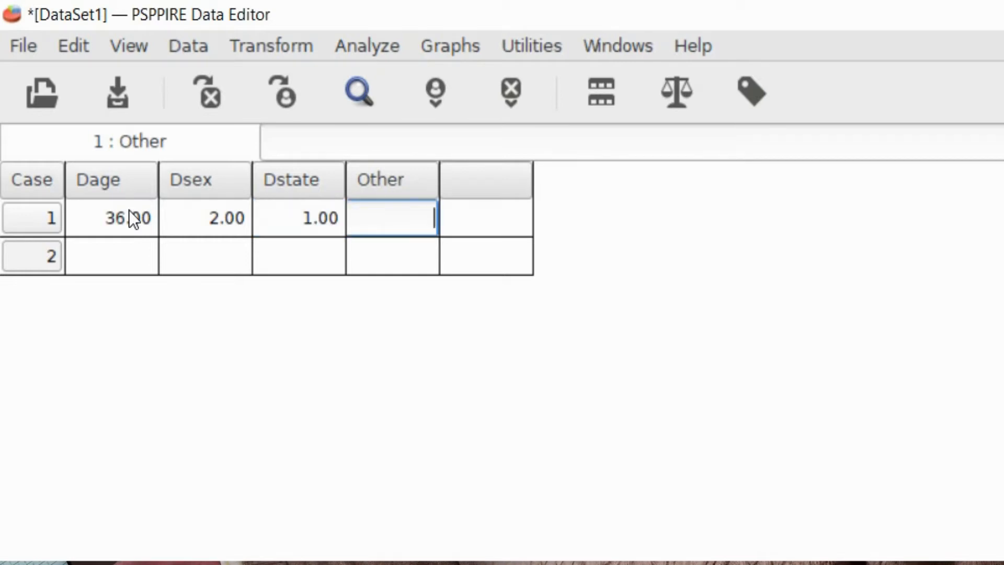
{"action": "type", "text": "Interv"}
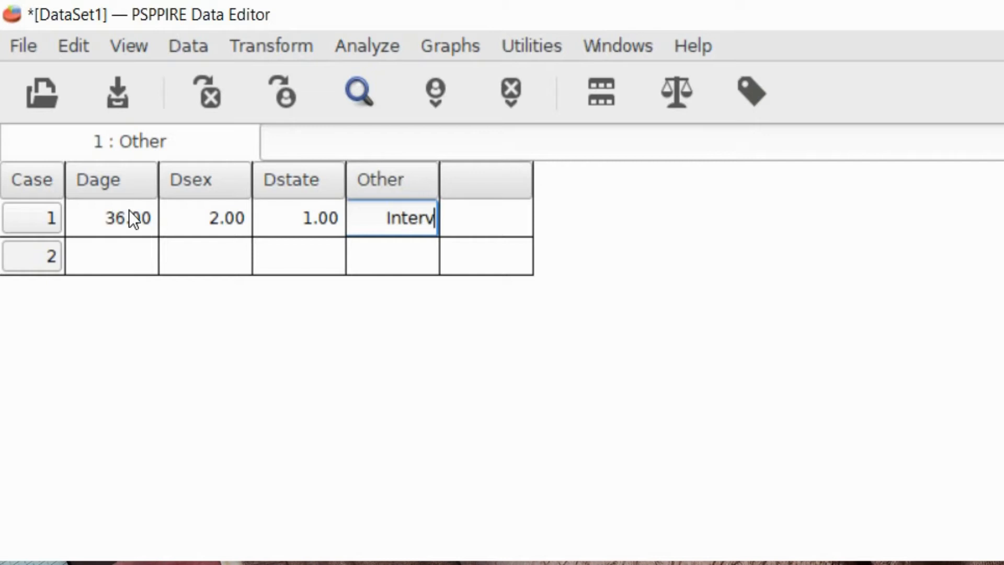
{"action": "type", "text": "iew"}
{"action": "key", "text": "Return"}
Step: Enter case 2 with Dage 48, Dsex 1, Dstate 2 and the Other value "Survey"
{"action": "key", "text": "Left"}
{"action": "key", "text": "Left"}
{"action": "key", "text": "Left"}
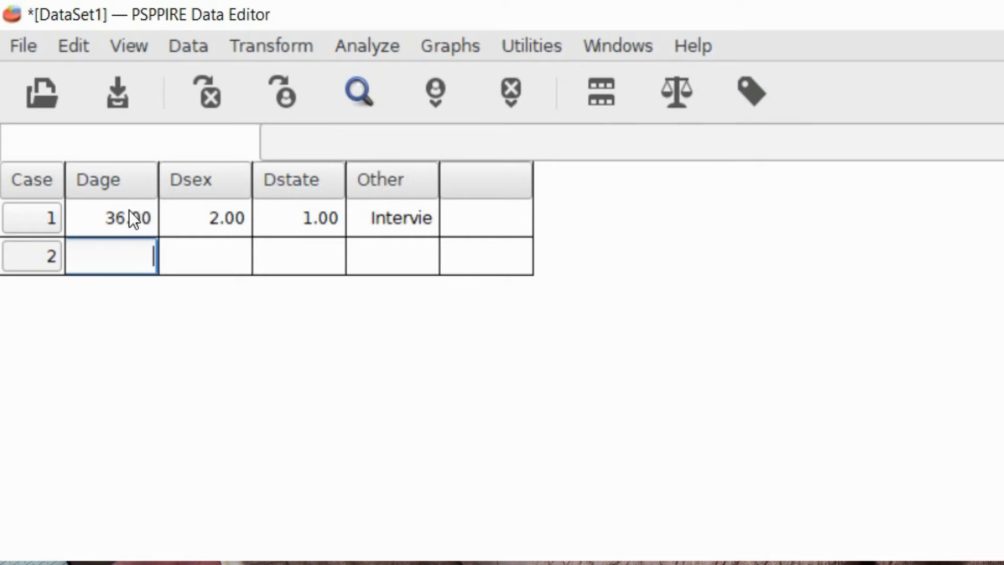
{"action": "type", "text": "48"}
{"action": "key", "text": "Tab"}
{"action": "type", "text": "1"}
{"action": "key", "text": "Tab"}
{"action": "type", "text": "2"}
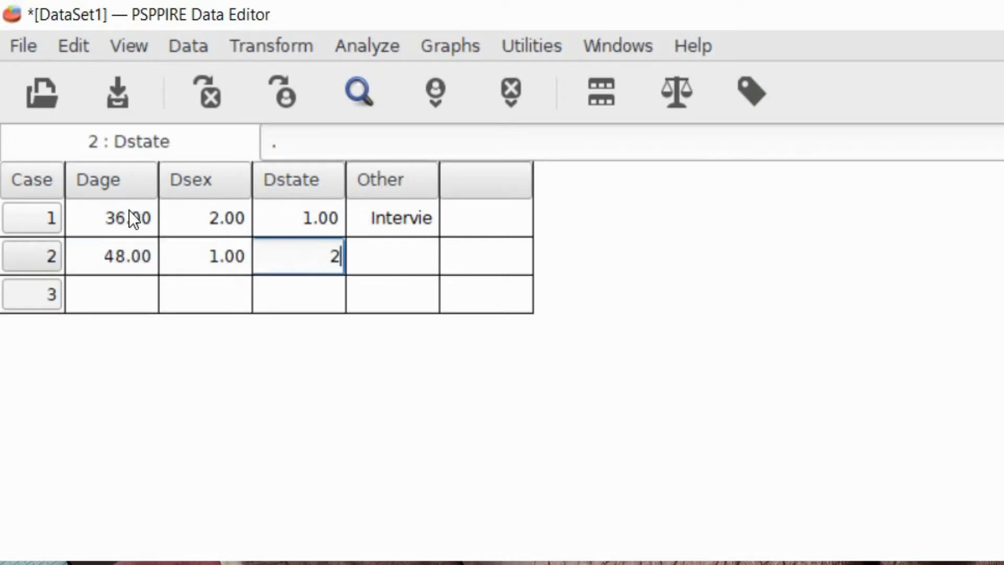
{"action": "key", "text": "Tab"}
{"action": "type", "text": "Survey"}
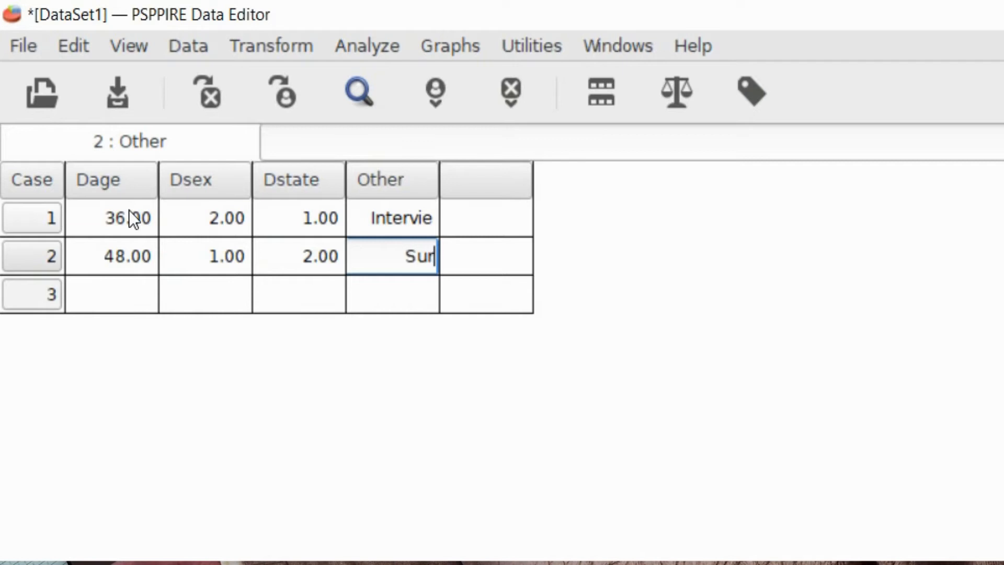
{"action": "key", "text": "Return"}
{"action": "key", "text": "Left"}
{"action": "key", "text": "Left"}
{"action": "key", "text": "Left"}
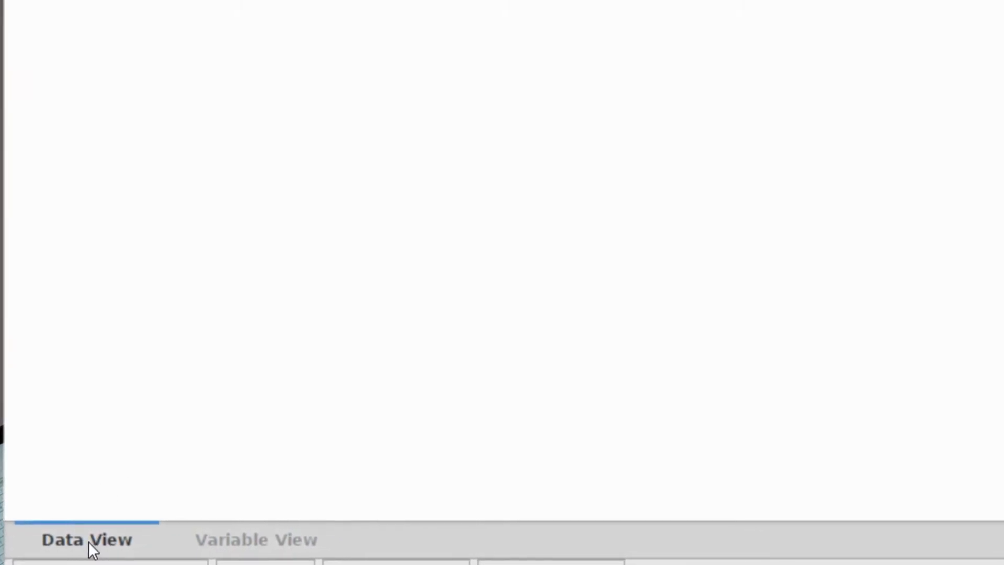
Step: Define three new variables in the empty dataset named Dage, Dsex and Dstate
{"action": "left_click", "coordinate": [244, 548]}
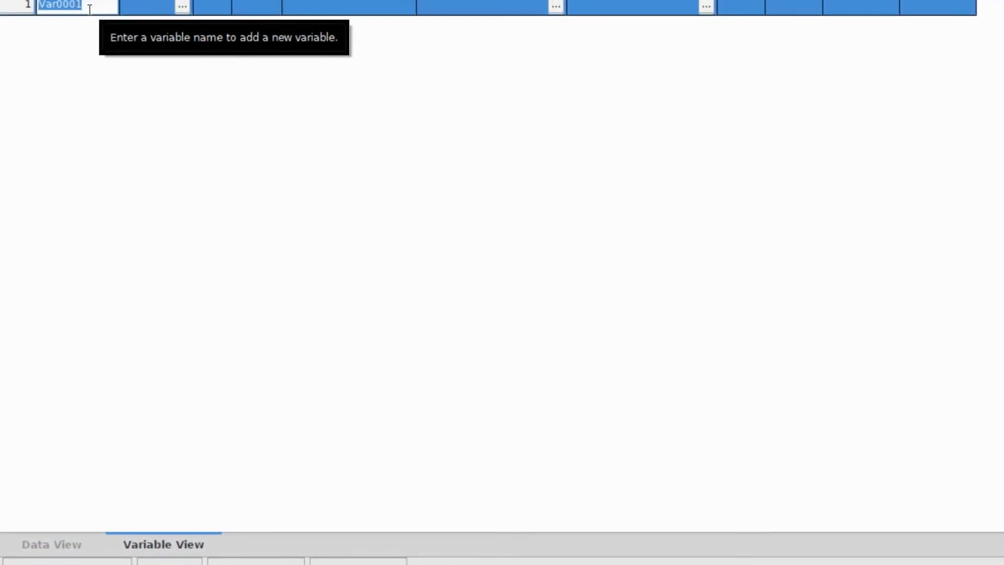
{"action": "type", "text": "Da"}
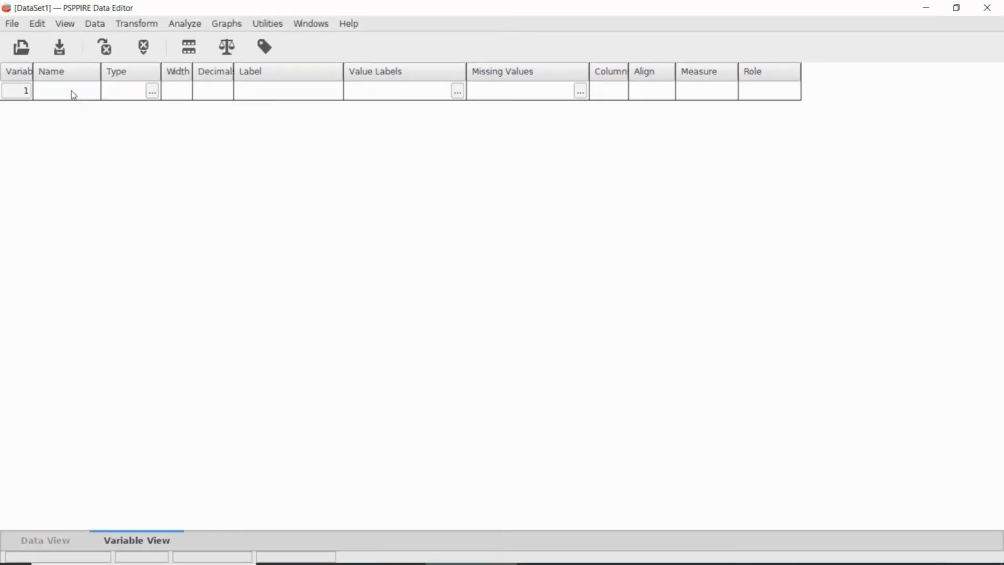
{"action": "left_click", "coordinate": [73, 93]}
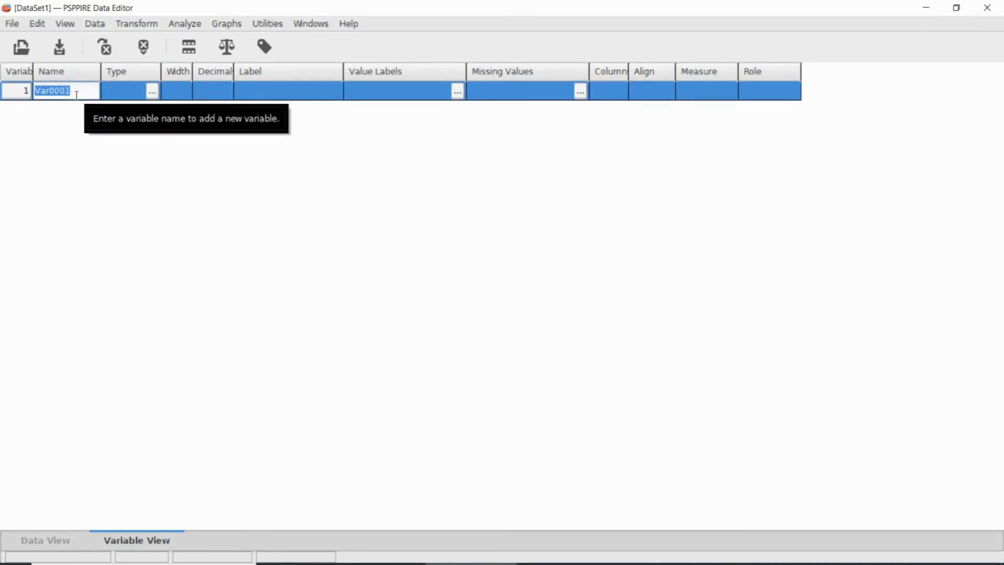
{"action": "type", "text": "Dage"}
{"action": "key", "text": "Return"}
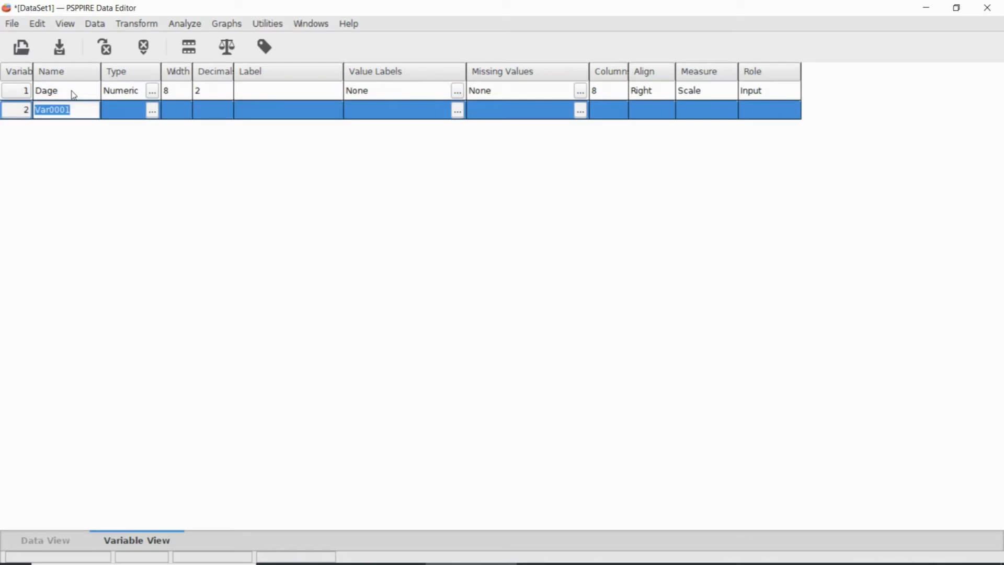
{"action": "type", "text": "Dsex"}
{"action": "key", "text": "Return"}
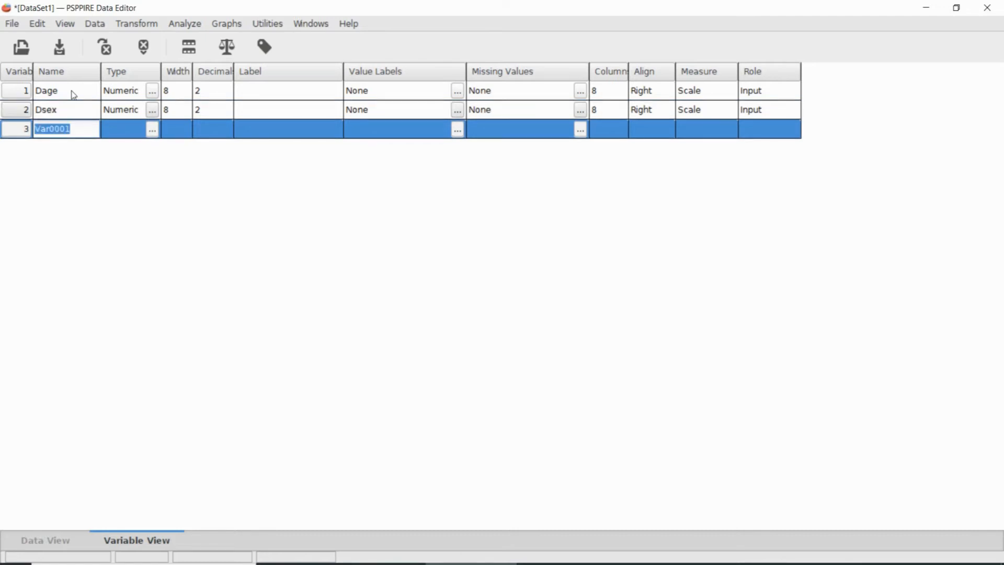
{"action": "type", "text": "Dstate"}
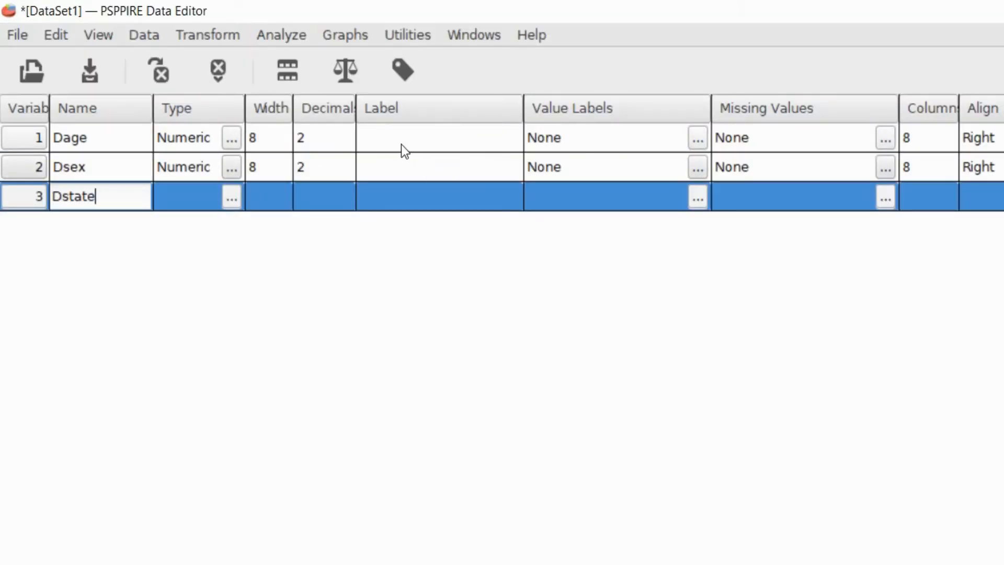
{"action": "left_click", "coordinate": [379, 137]}
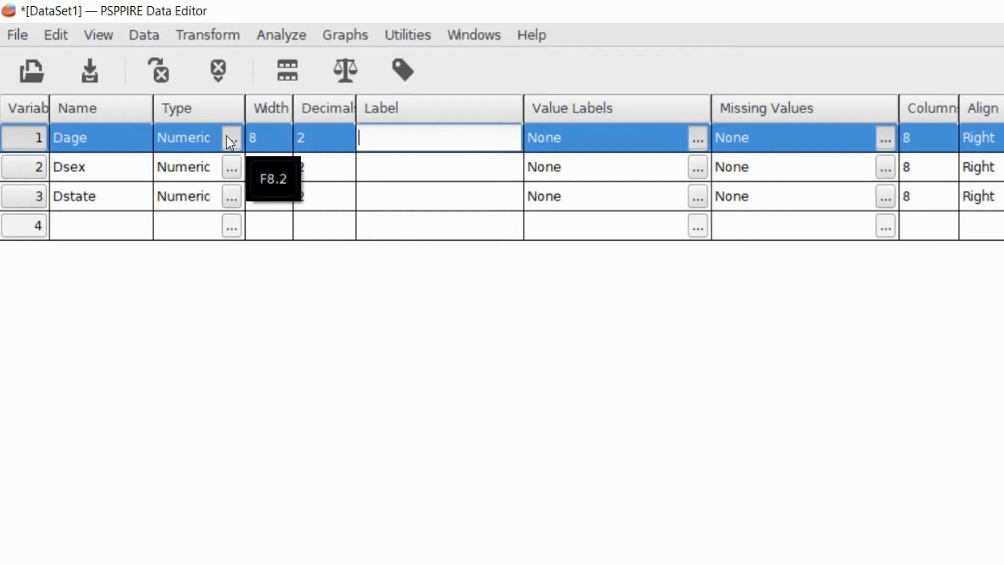
Step: Add a fourth variable named Other and set its type to String
{"action": "left_click", "coordinate": [78, 230]}
{"action": "type", "text": "Other"}
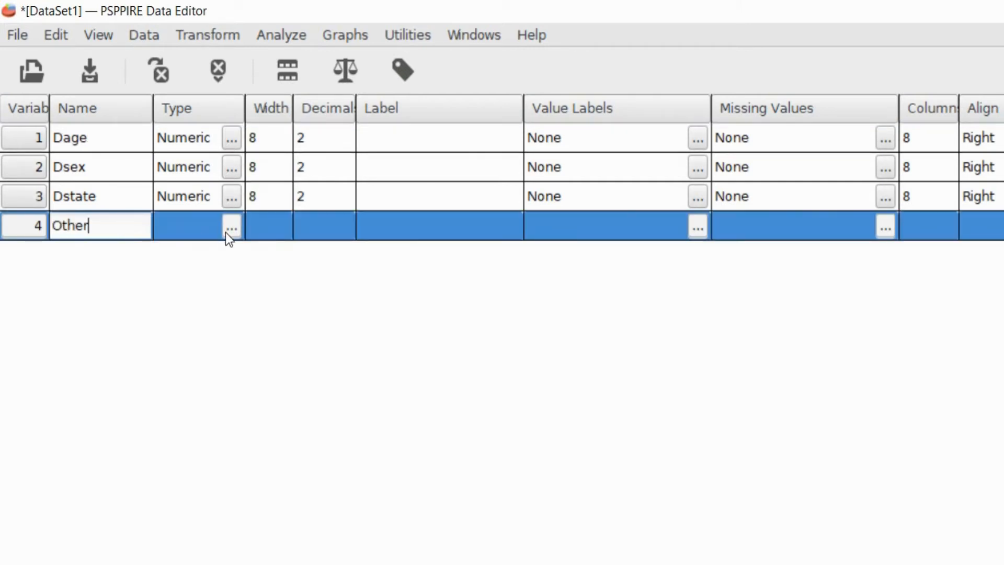
{"action": "left_click", "coordinate": [231, 228]}
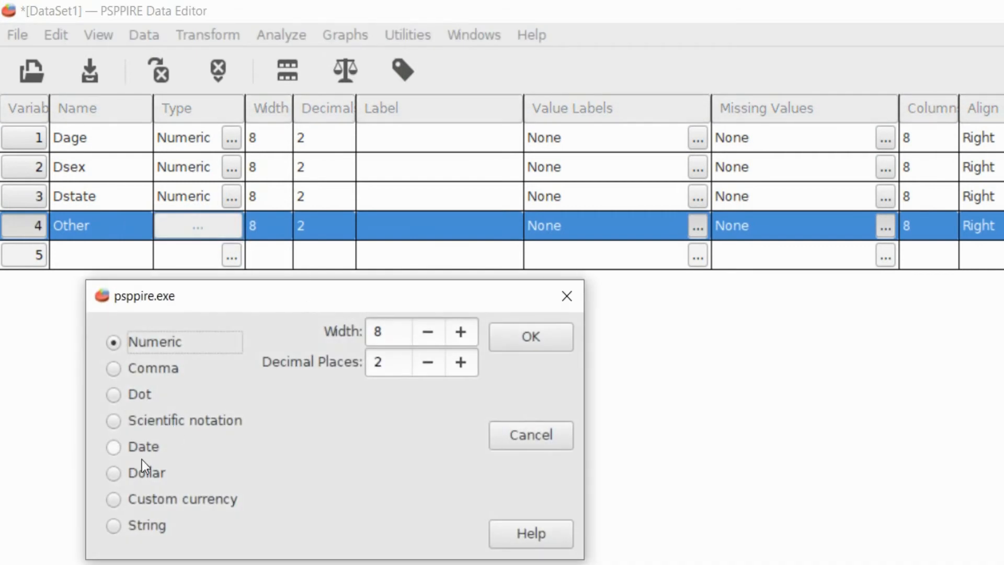
{"action": "left_click", "coordinate": [111, 525]}
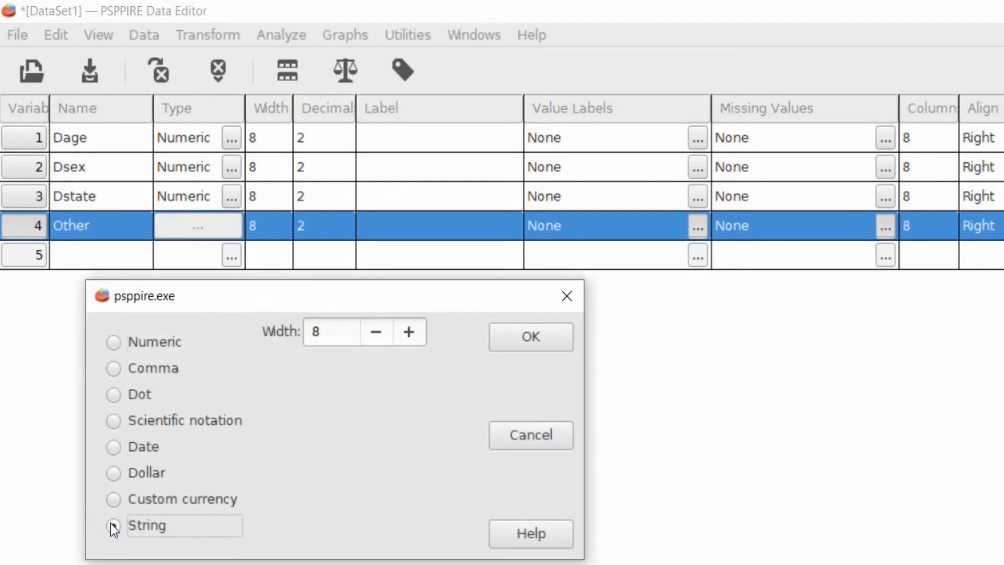
{"action": "left_click", "coordinate": [531, 337]}
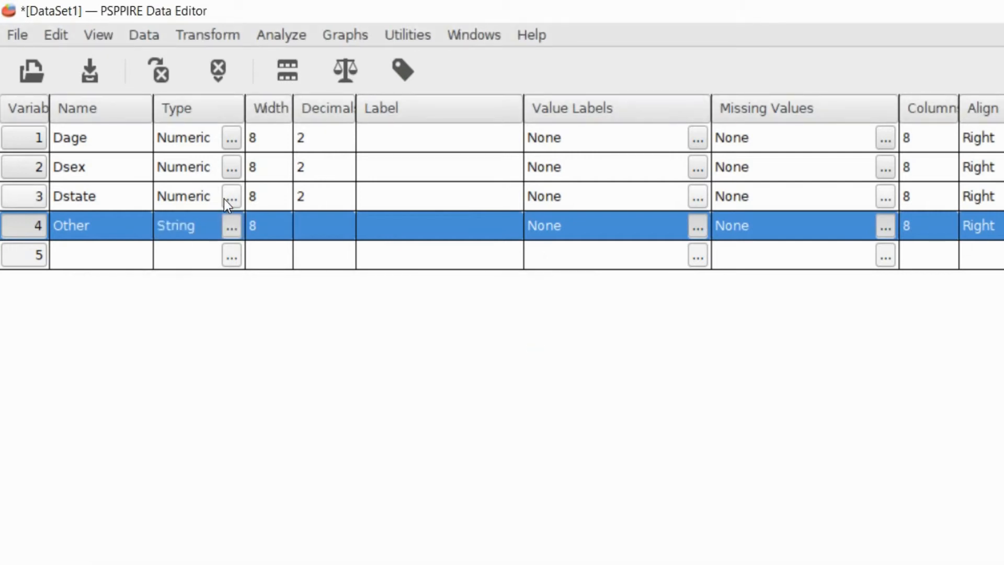
Step: Give the Dage variable the label "1. How old are you (years)"
{"action": "left_click", "coordinate": [399, 141]}
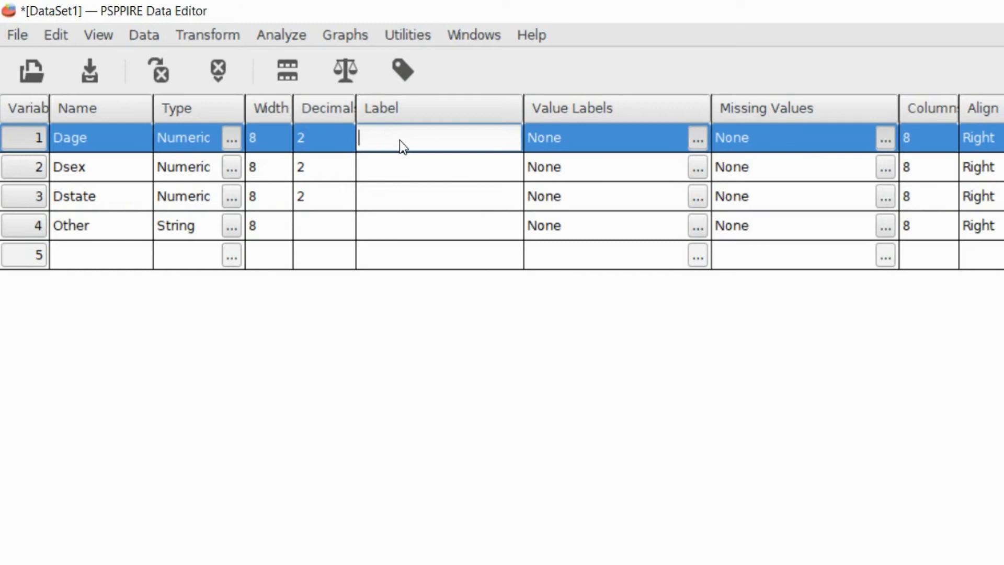
{"action": "type", "text": "1."}
{"action": "type", "text": " How old are"}
{"action": "key", "text": "BackSpace"}
{"action": "type", "text": "are you"}
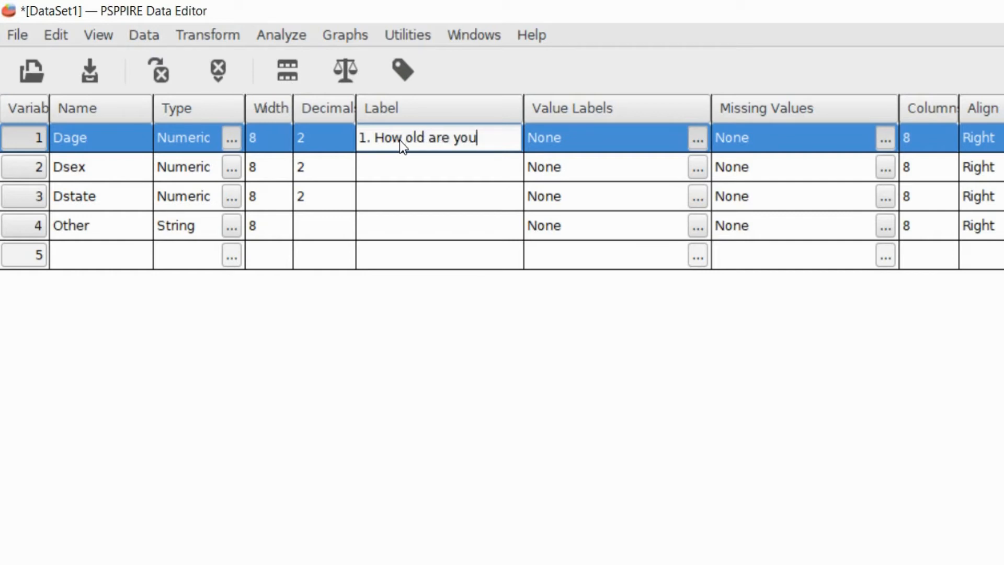
{"action": "type", "text": " (years)"}
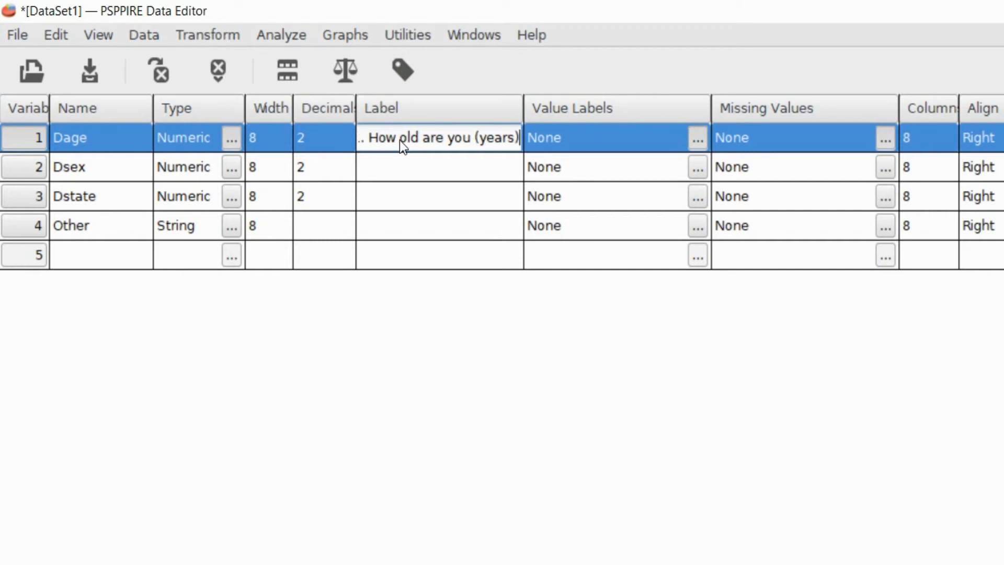
Step: Give the Dsex variable the label "2. Are you male or female"
{"action": "left_click", "coordinate": [378, 163]}
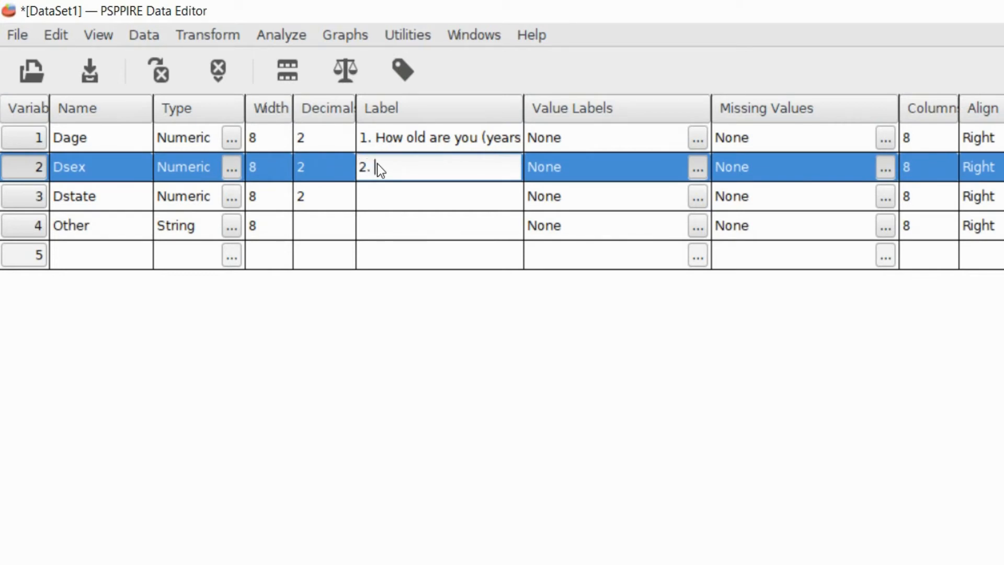
{"action": "type", "text": "2. Are you male or female"}
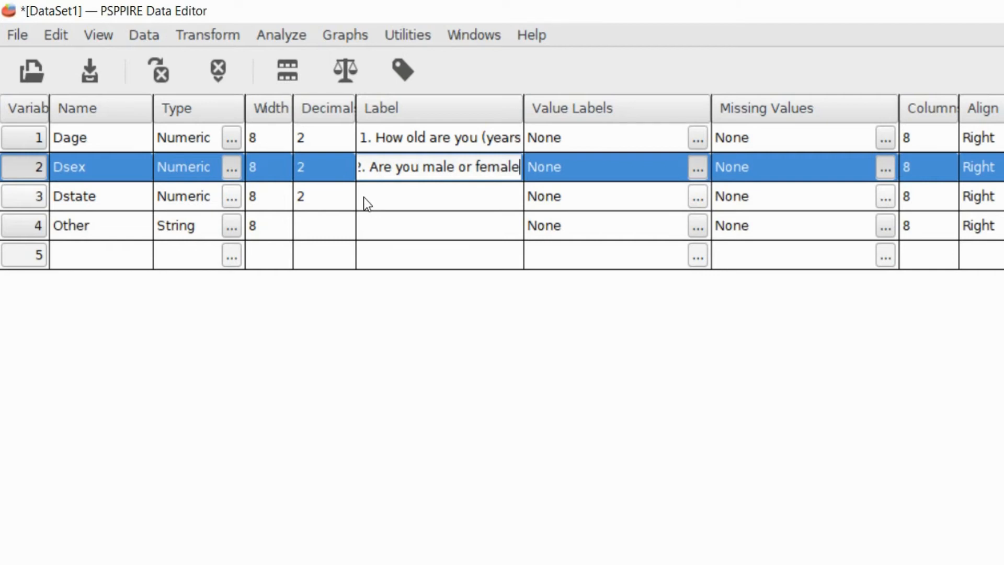
{"action": "key", "text": "Tab"}
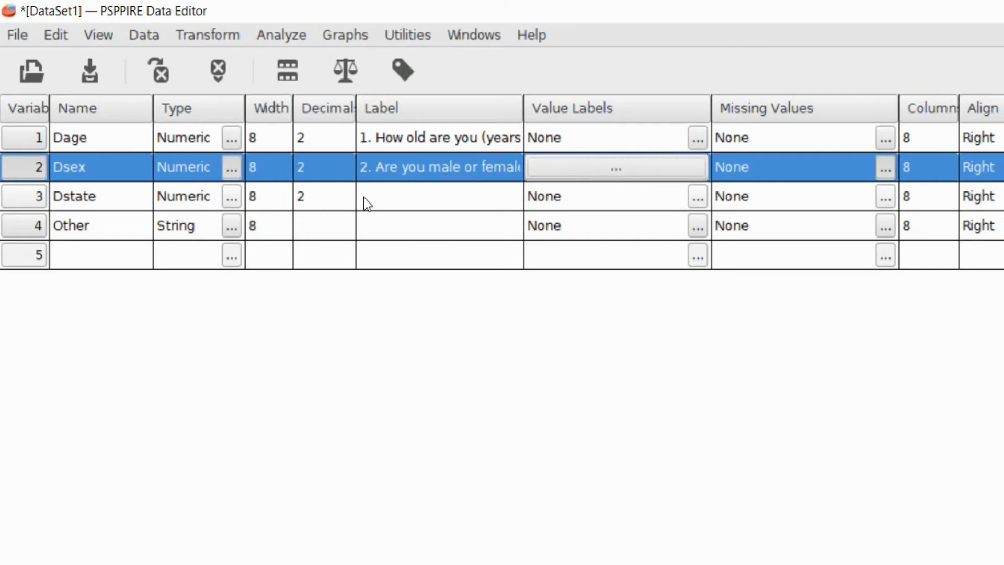
Step: Define the value labels for Dsex as 1 = Female and 2 = Male
{"action": "left_click", "coordinate": [690, 169]}
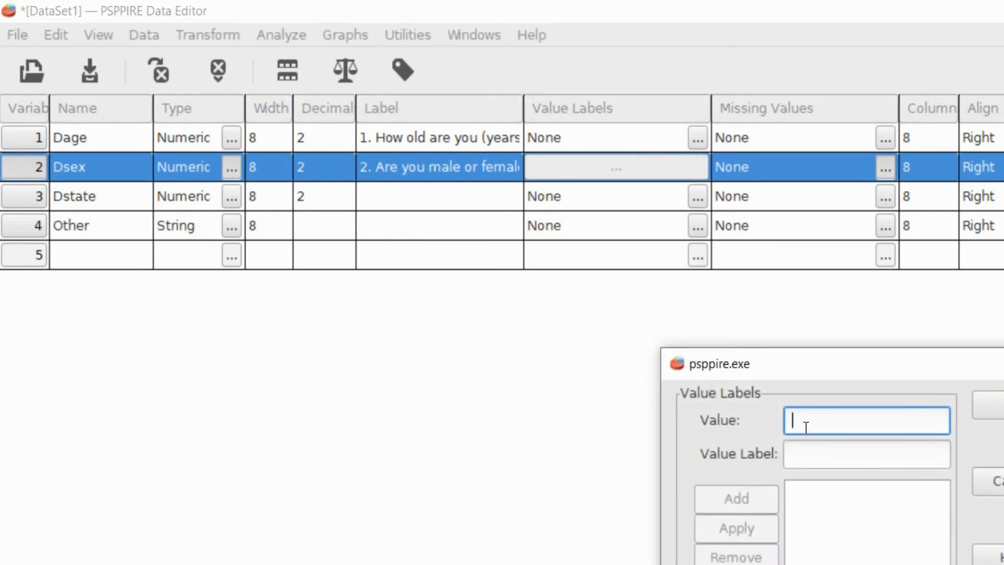
{"action": "type", "text": "1"}
{"action": "key", "text": "Tab"}
{"action": "type", "text": "Female"}
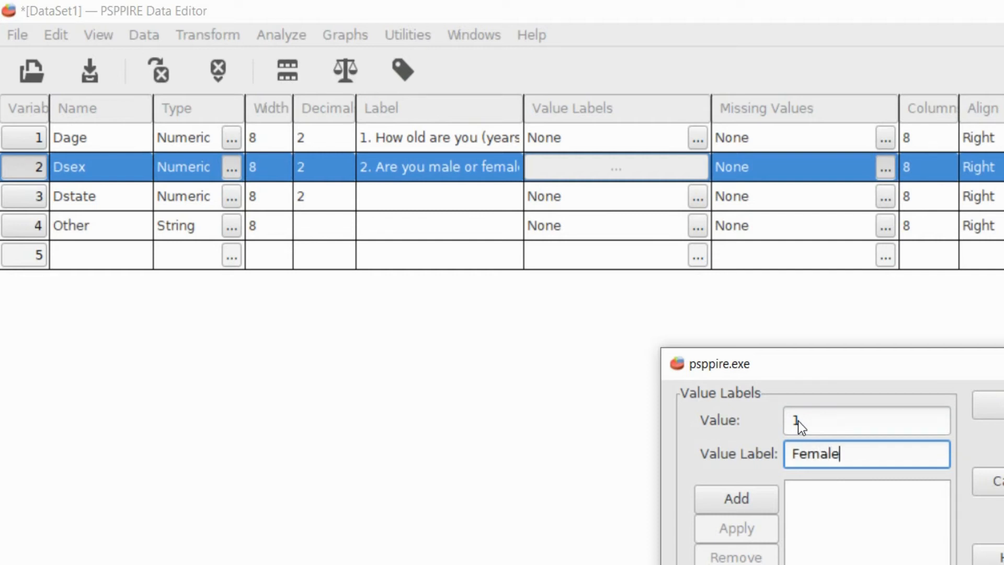
{"action": "left_click", "coordinate": [749, 497]}
{"action": "type", "text": "2"}
{"action": "key", "text": "Tab"}
{"action": "type", "text": "Male"}
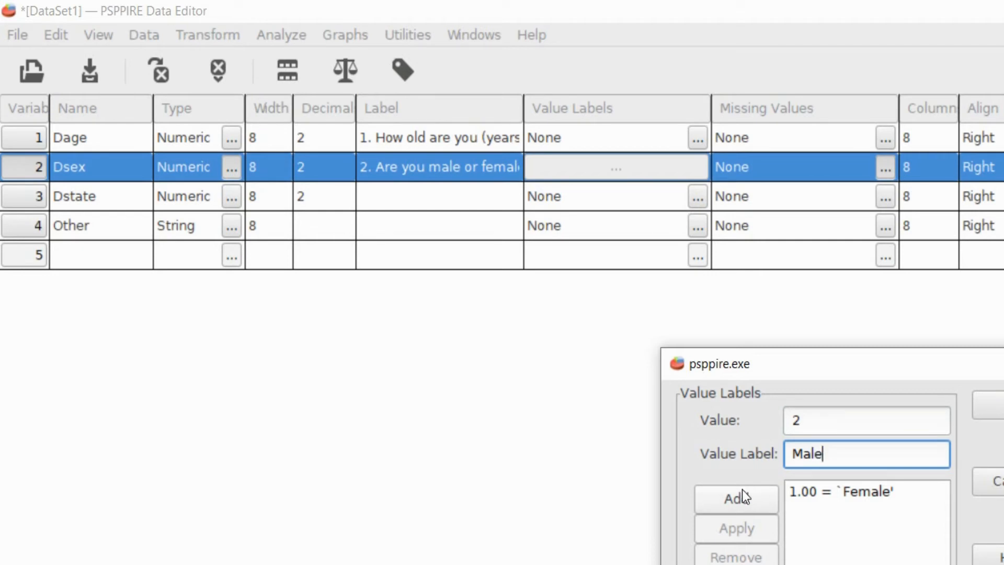
{"action": "left_click", "coordinate": [740, 500]}
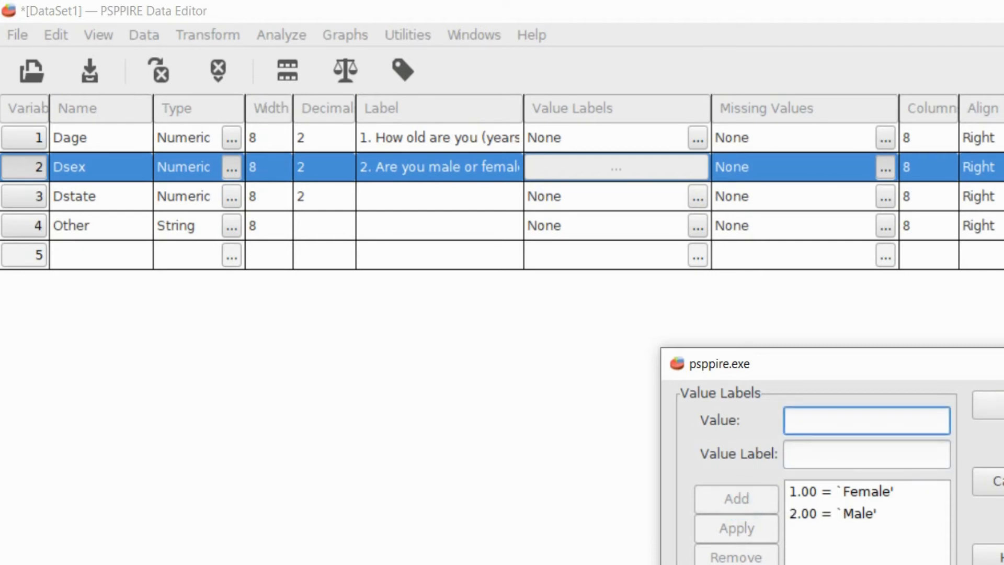
{"action": "left_click", "coordinate": [989, 405]}
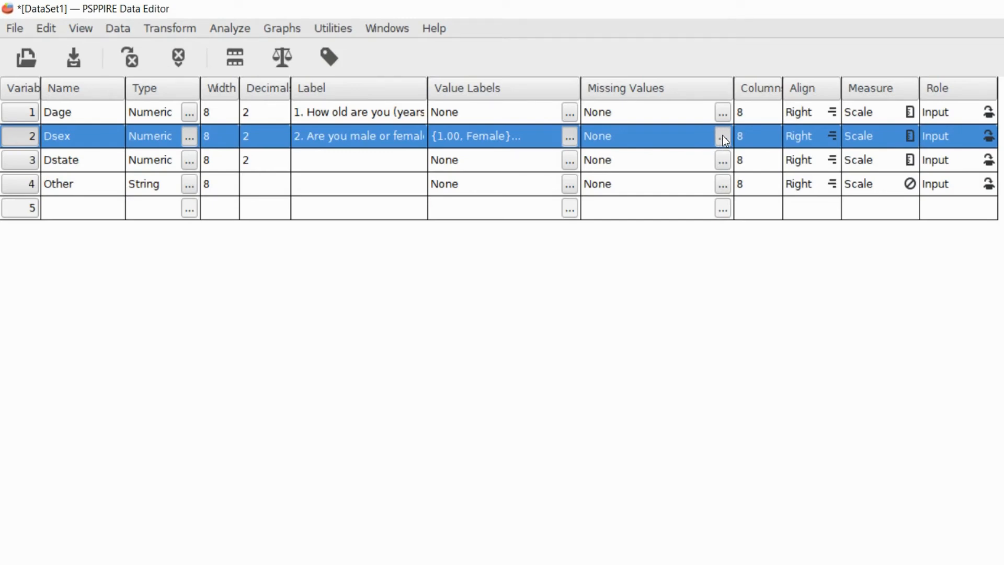
Step: Define 0 as a discrete missing value for the Dage variable
{"action": "left_click", "coordinate": [724, 111]}
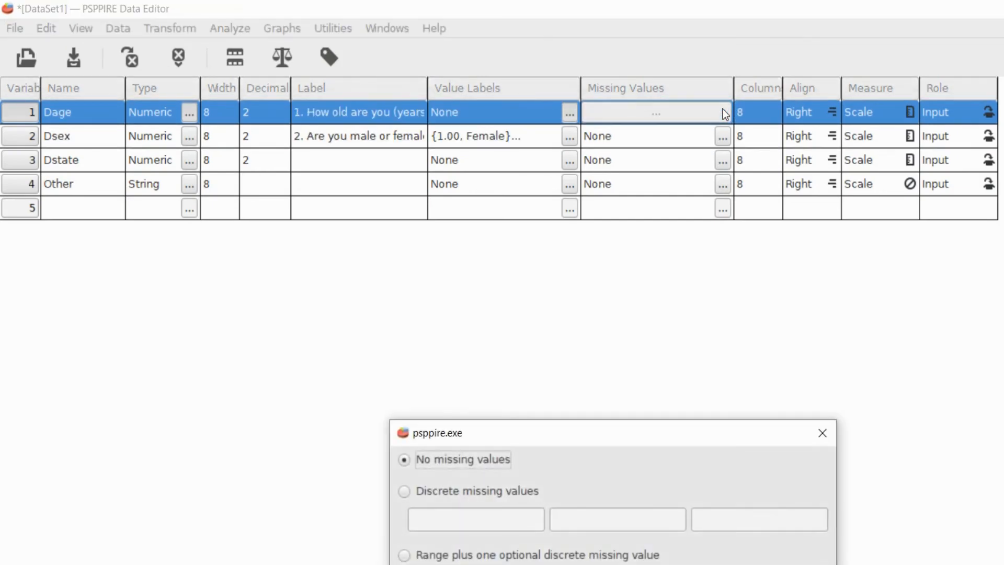
{"action": "left_click", "coordinate": [403, 493]}
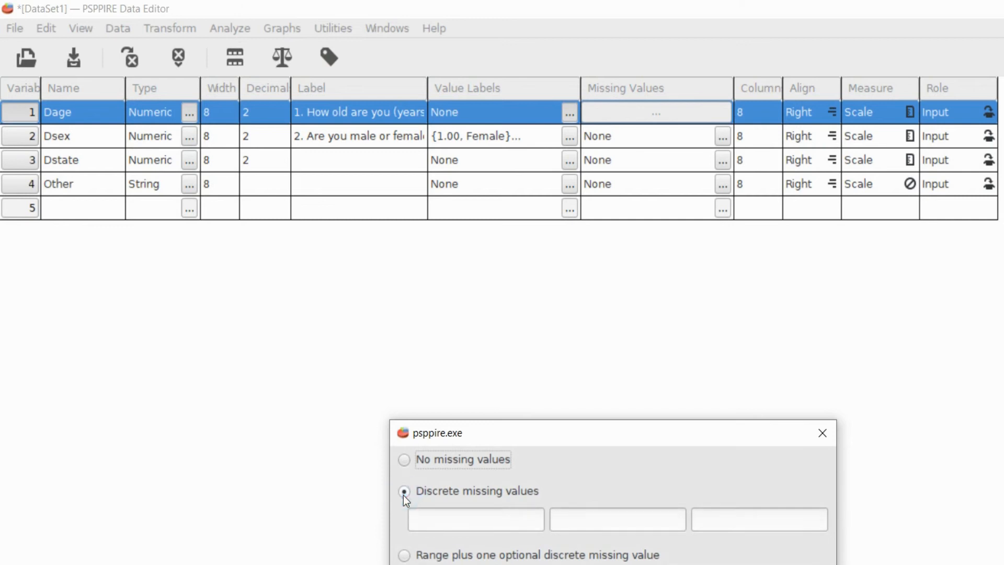
{"action": "left_click", "coordinate": [425, 524]}
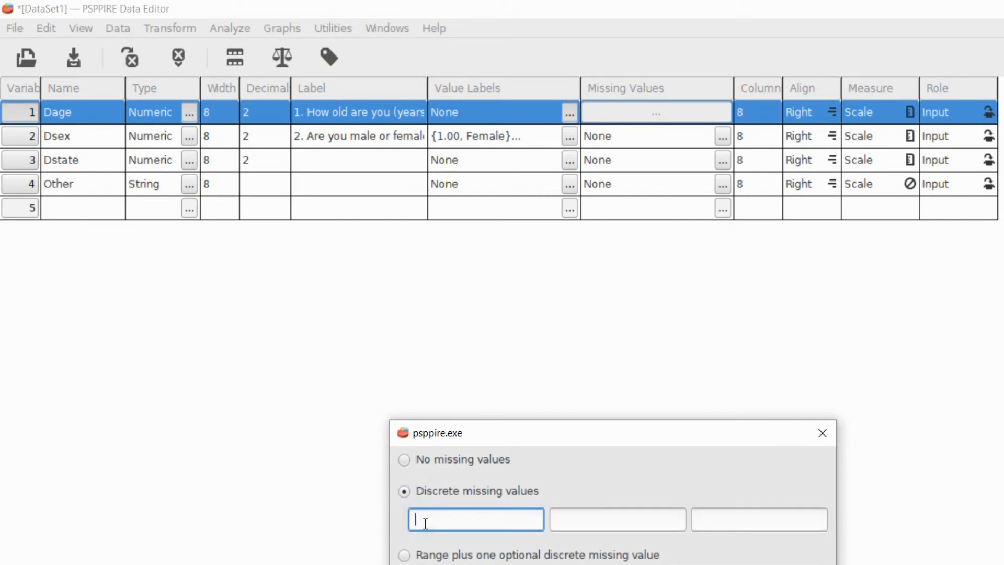
{"action": "type", "text": "0"}
{"action": "key", "text": "Return"}
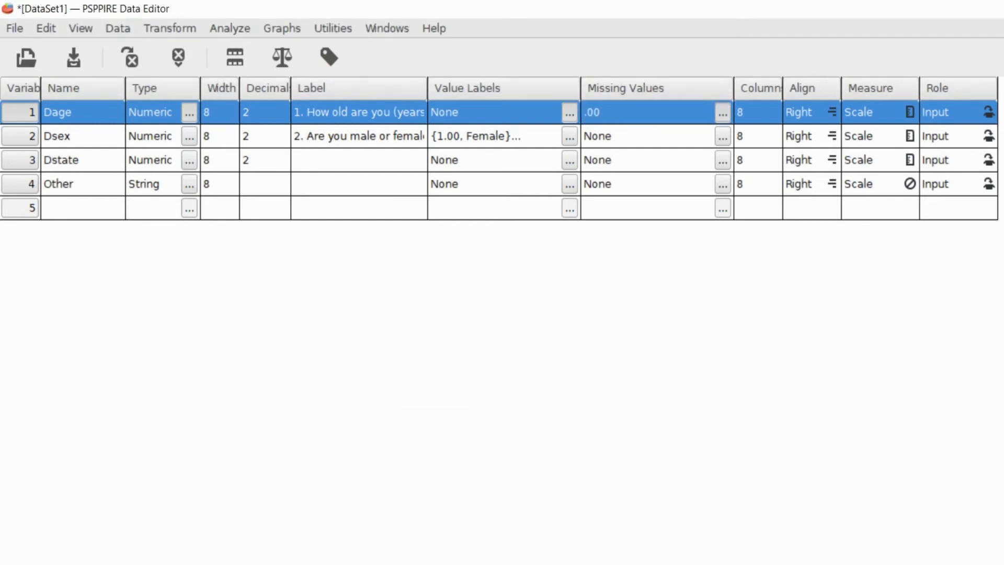
Step: Define 9 as a discrete missing value for the Dsex variable
{"action": "left_click", "coordinate": [723, 136]}
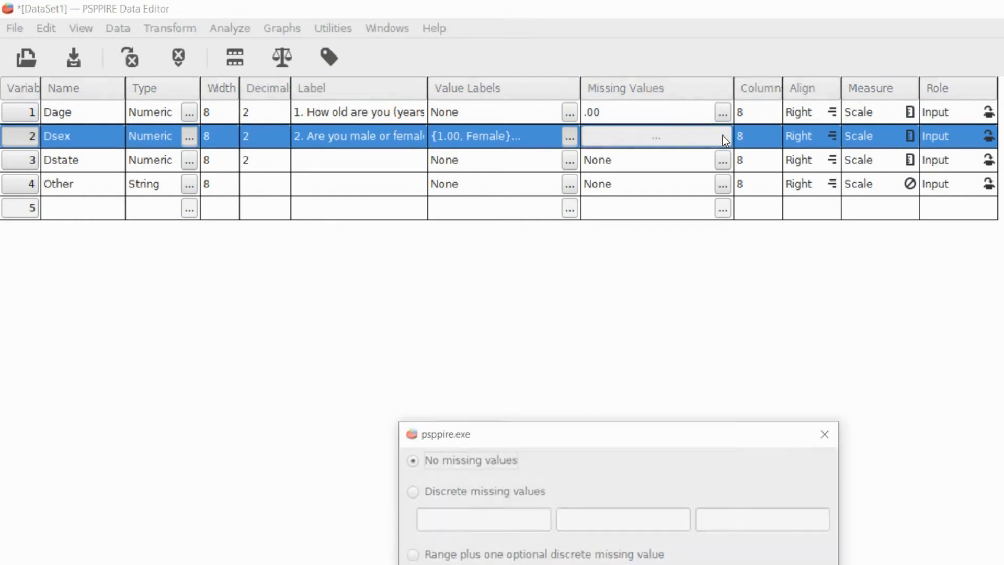
{"action": "left_click", "coordinate": [412, 491]}
{"action": "left_click", "coordinate": [436, 527]}
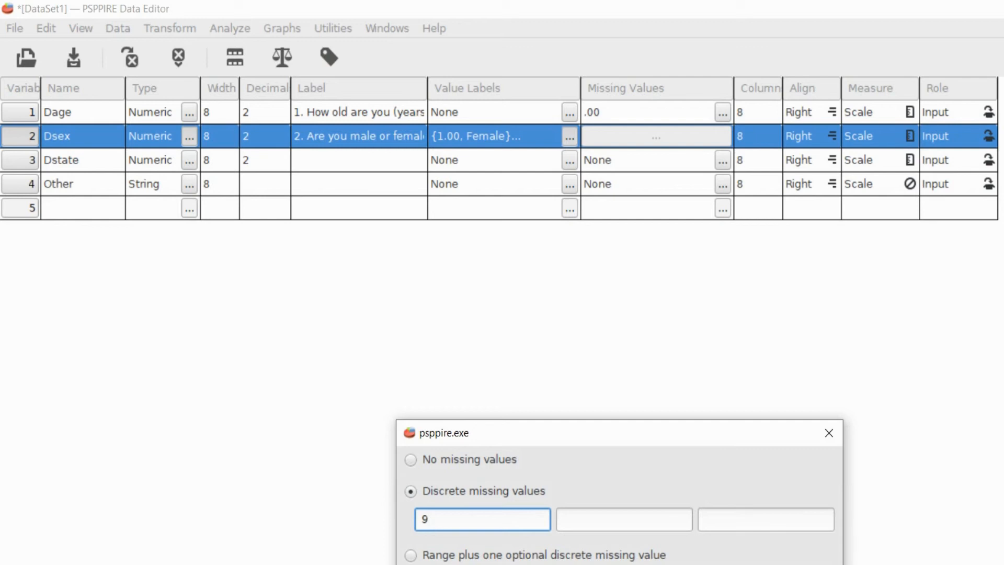
{"action": "left_click", "coordinate": [469, 564]}
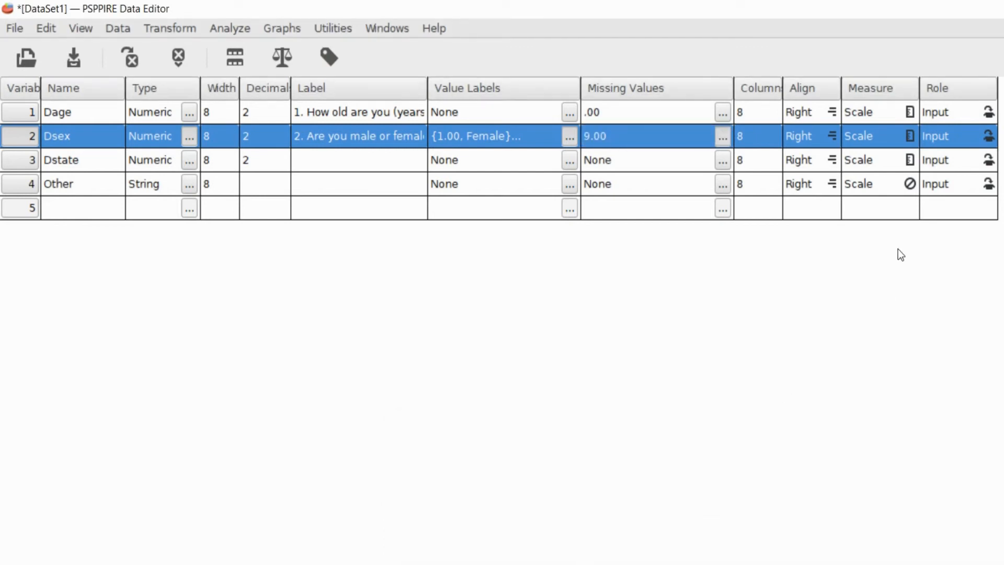